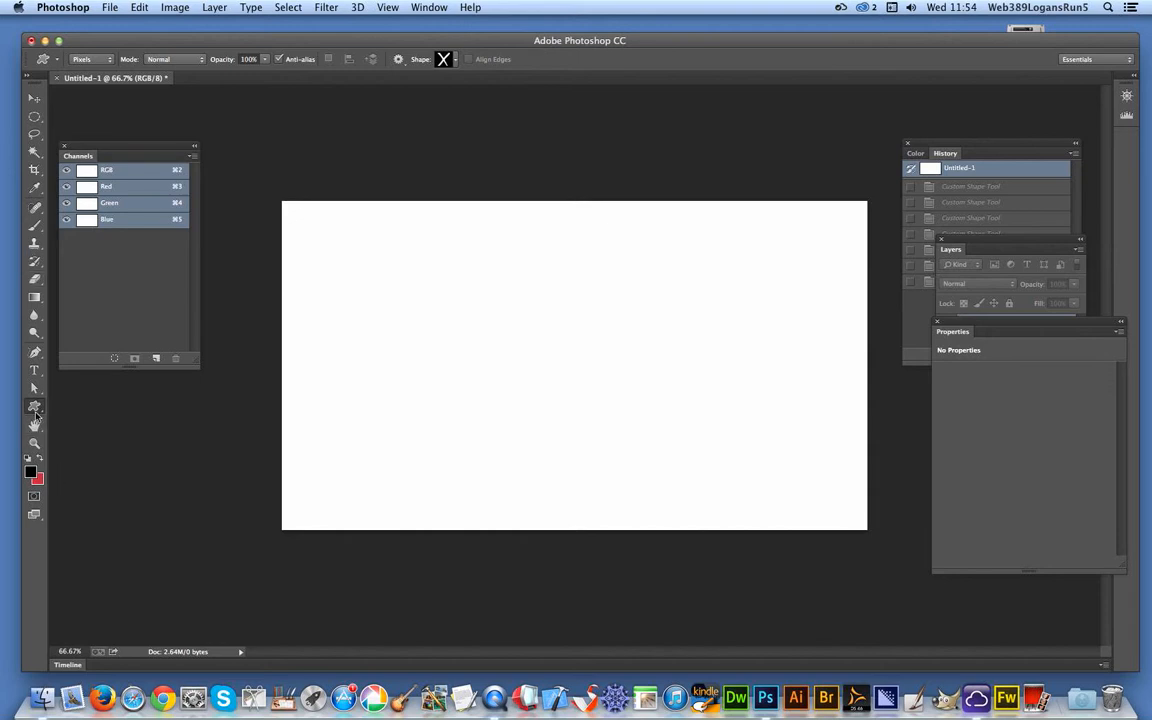
Try the unconstrained geometry option by drawing four X custom shapes from the center at varying proportions, and revert the canvas to blank
left_click(455, 62)
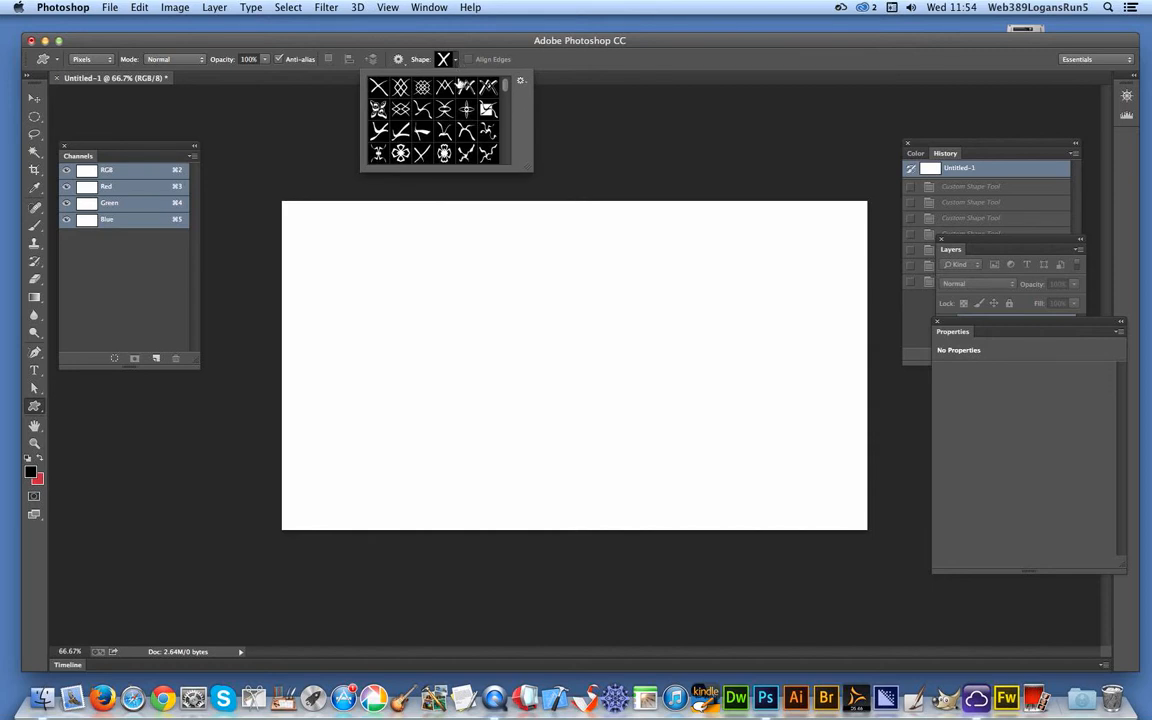
left_click(406, 41)
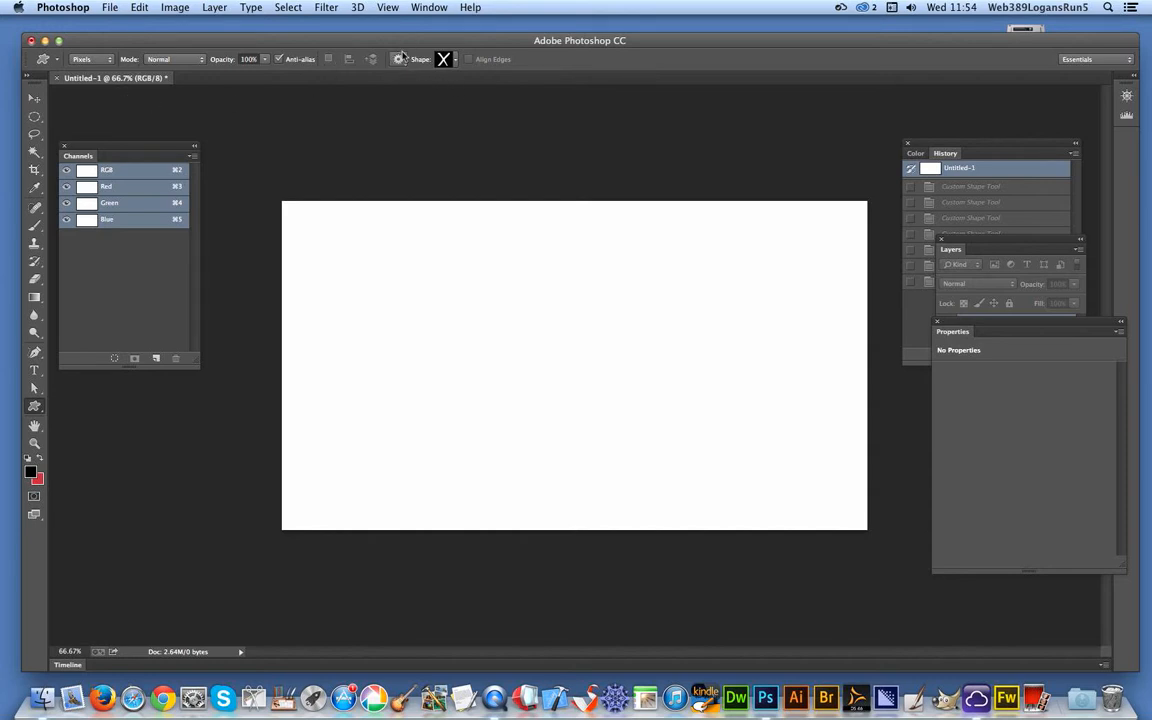
left_click(398, 59)
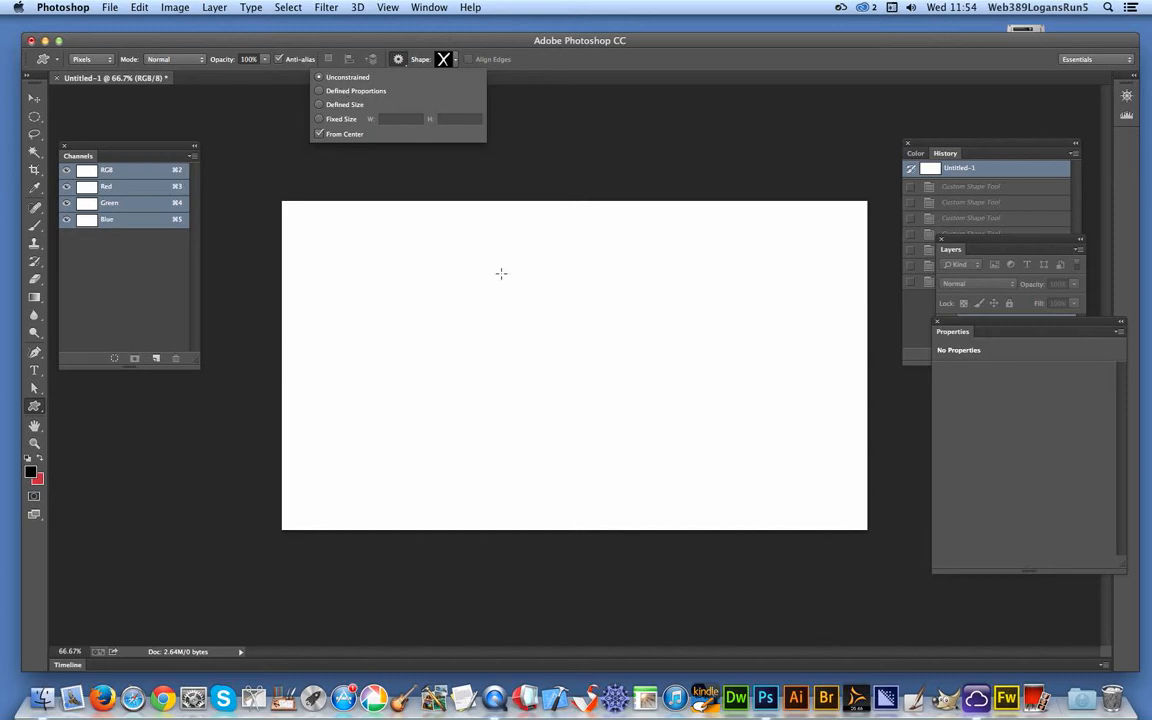
left_click_drag(501, 278, 459, 541)
left_click_drag(415, 303, 492, 368)
left_click_drag(545, 318, 744, 368)
left_click_drag(568, 255, 838, 400)
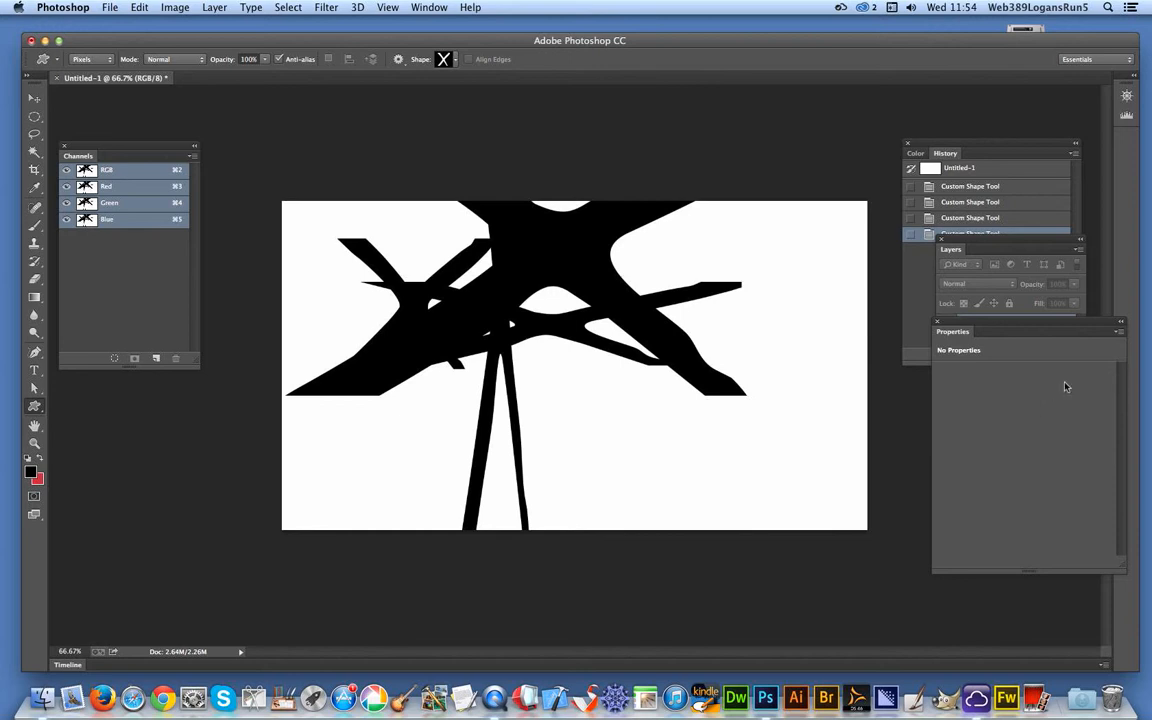
left_click(958, 170)
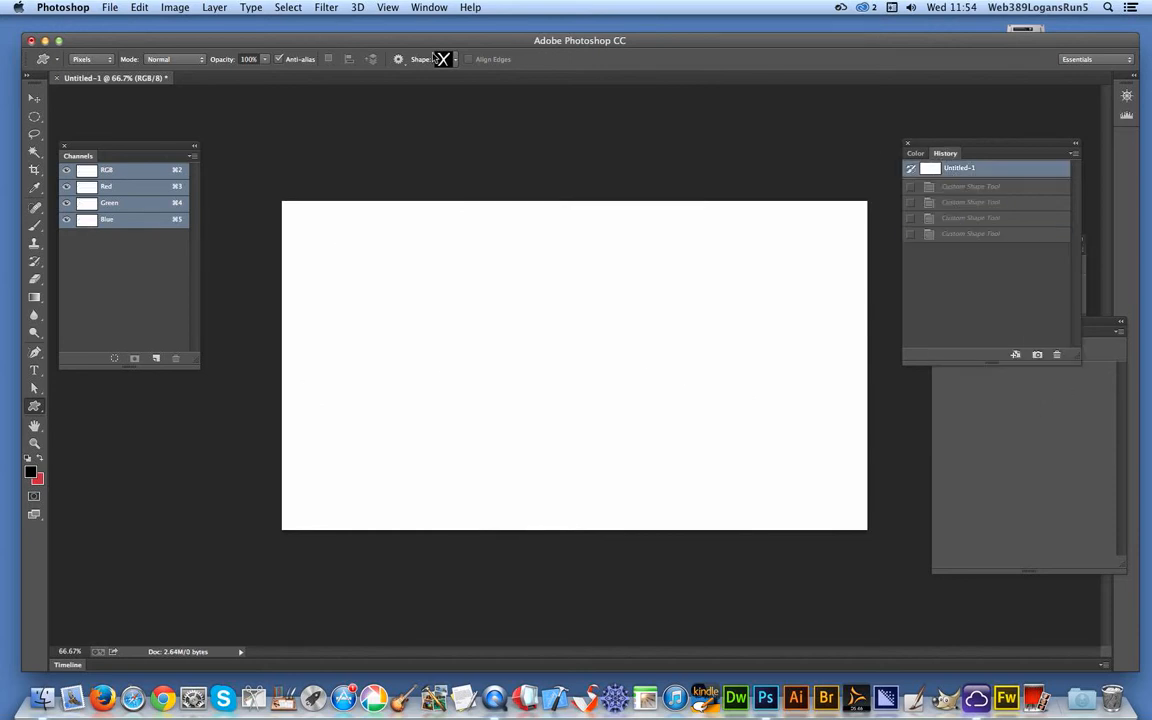
Try the Defined Proportions option by drawing four X shapes of different sizes from the center, and revert the canvas to blank
left_click(398, 60)
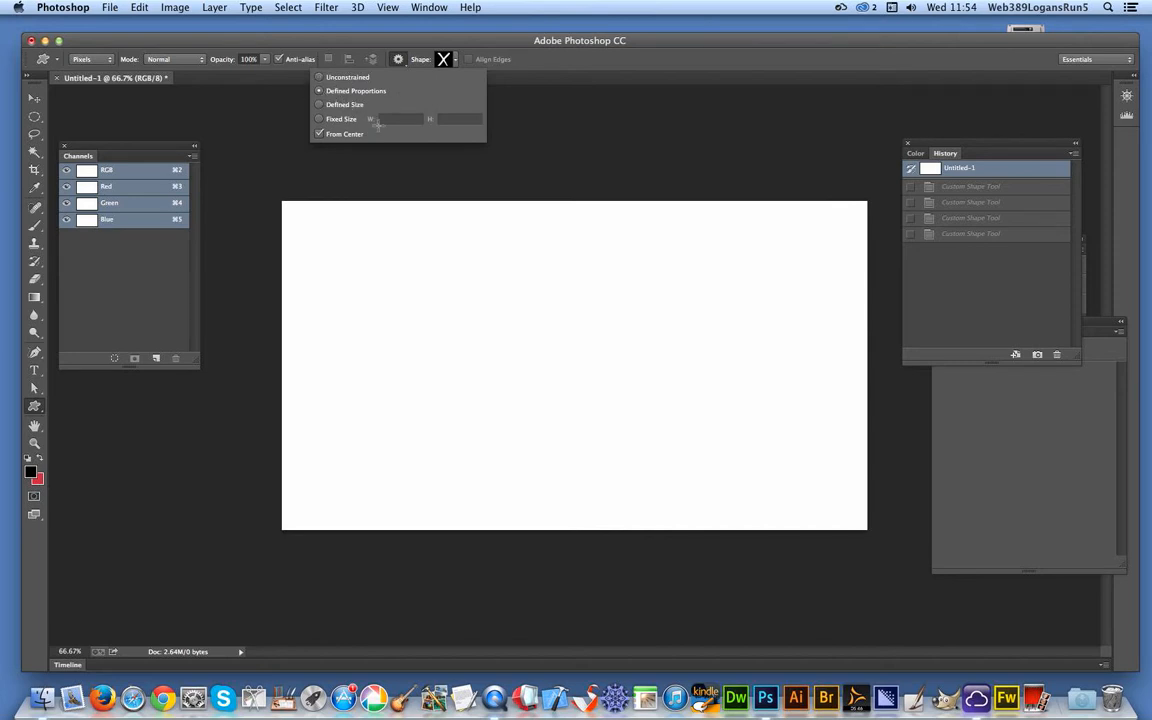
left_click_drag(555, 349, 611, 407)
left_click_drag(492, 342, 518, 368)
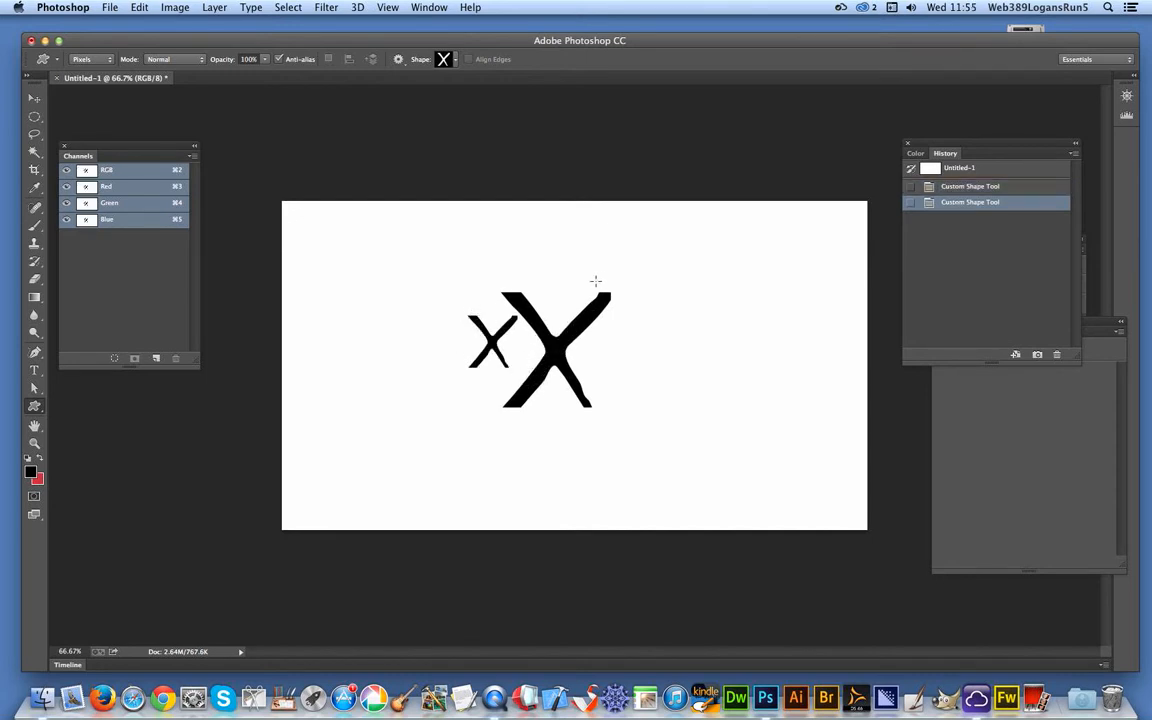
mouse_move(566, 265)
left_mouse_down()
mouse_move(576, 285)
mouse_move(568, 261)
left_mouse_up()
left_click_drag(671, 357, 808, 512)
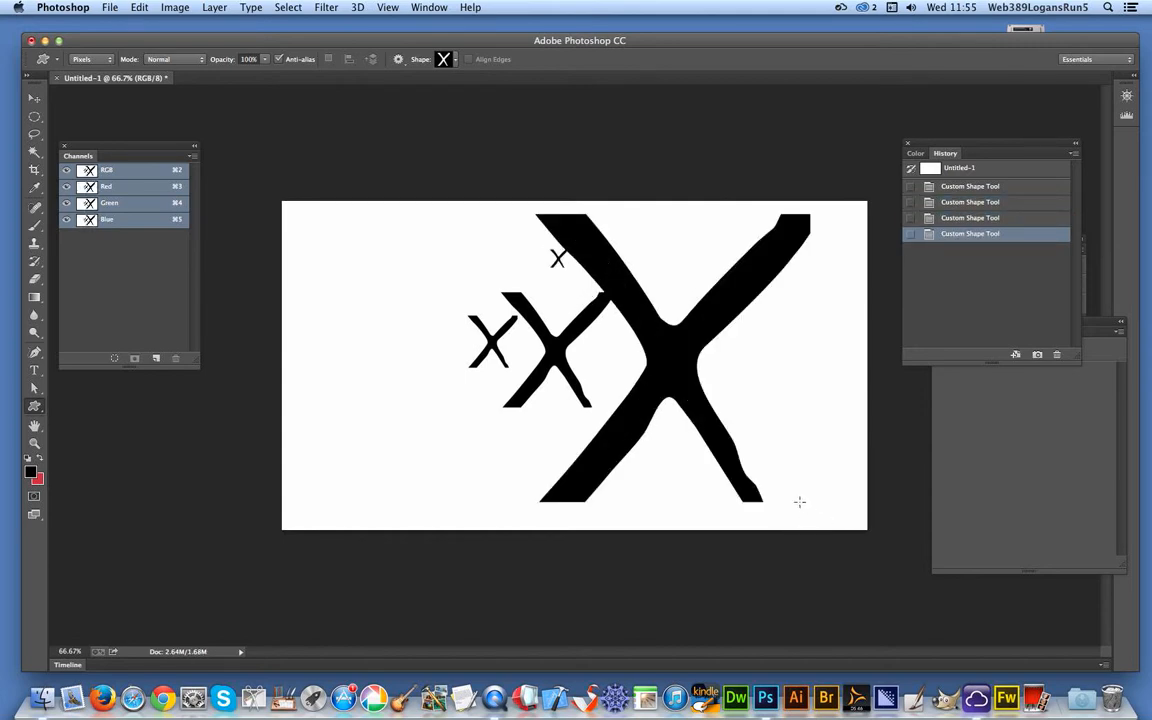
left_click(957, 170)
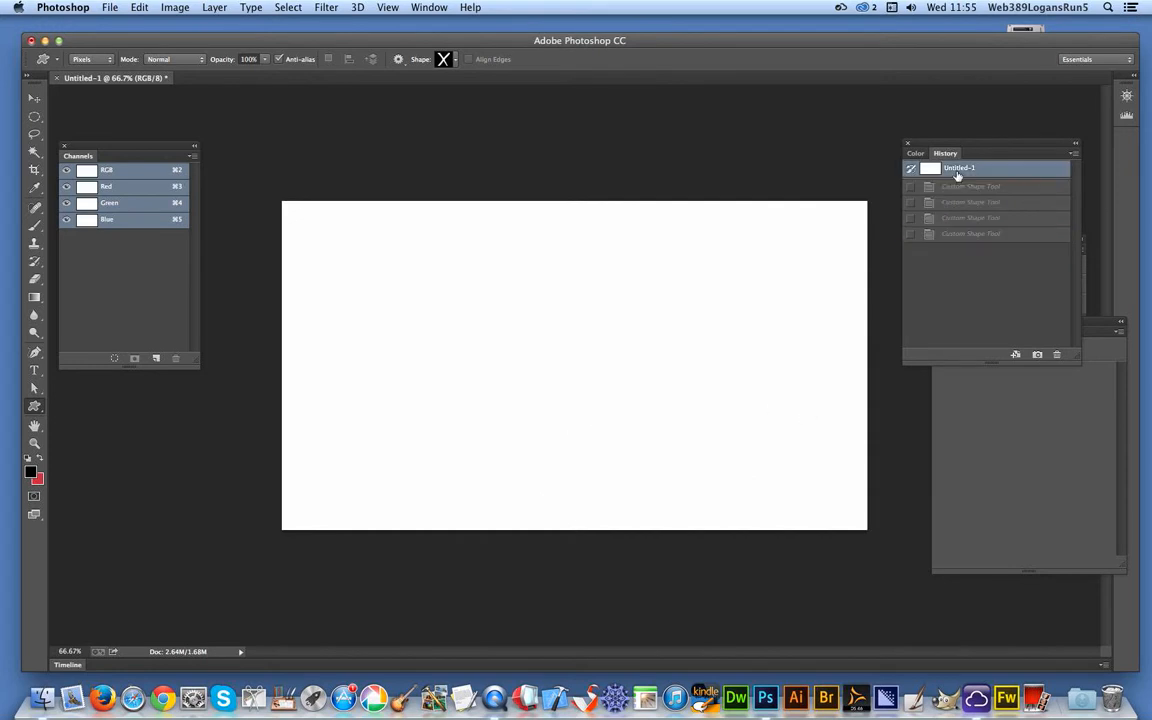
Set the custom shape geometry to Defined Size and draw one X on the canvas
left_click(398, 59)
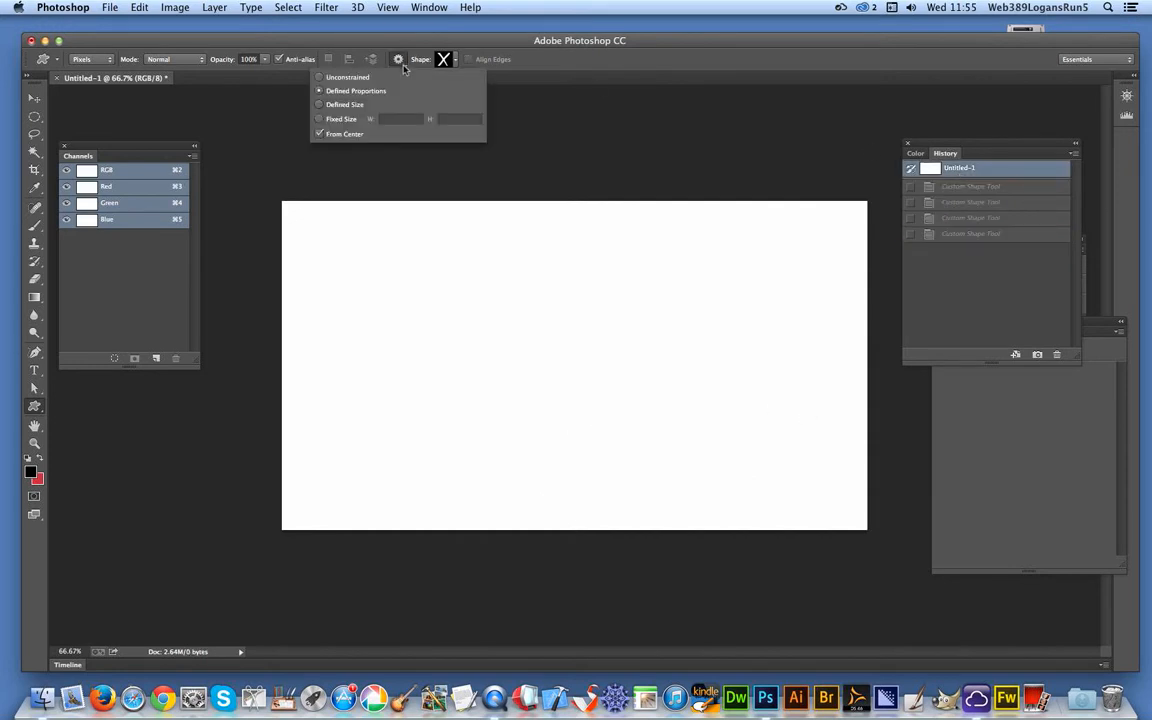
left_click(344, 104)
left_click_drag(604, 352, 463, 361)
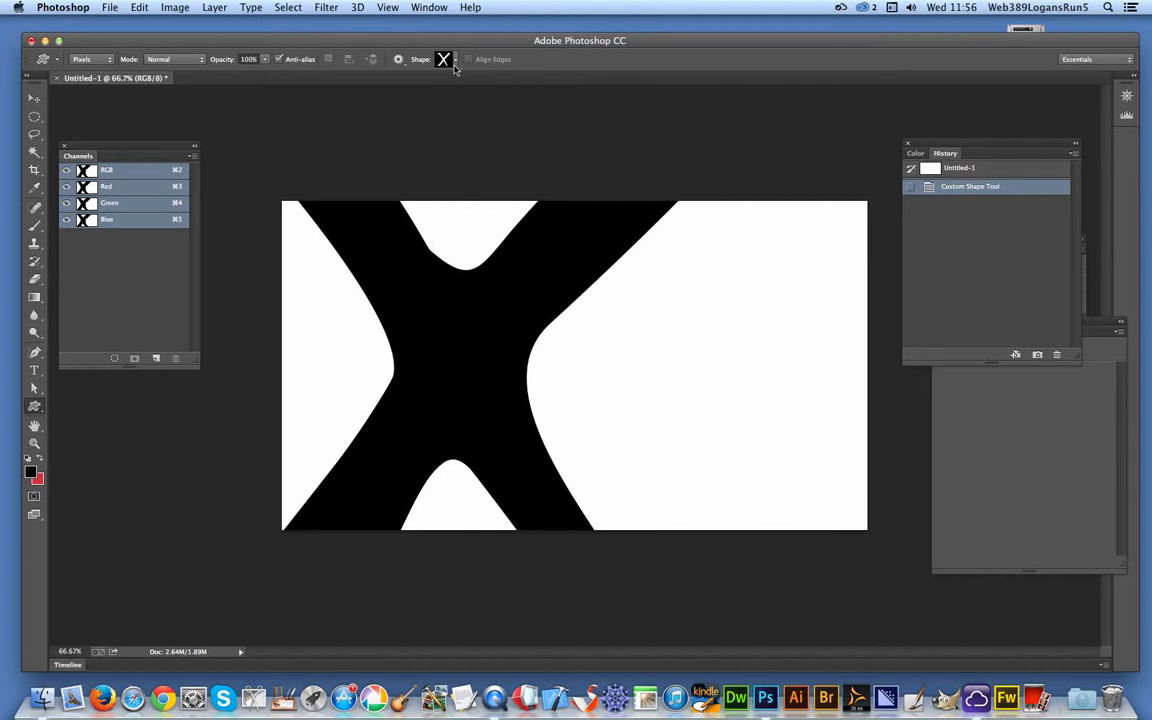
Set the shape geometry to a fixed size of 100 × 100 px and place a cluster of nine X shapes beside the large X
left_click(398, 59)
left_click(320, 120)
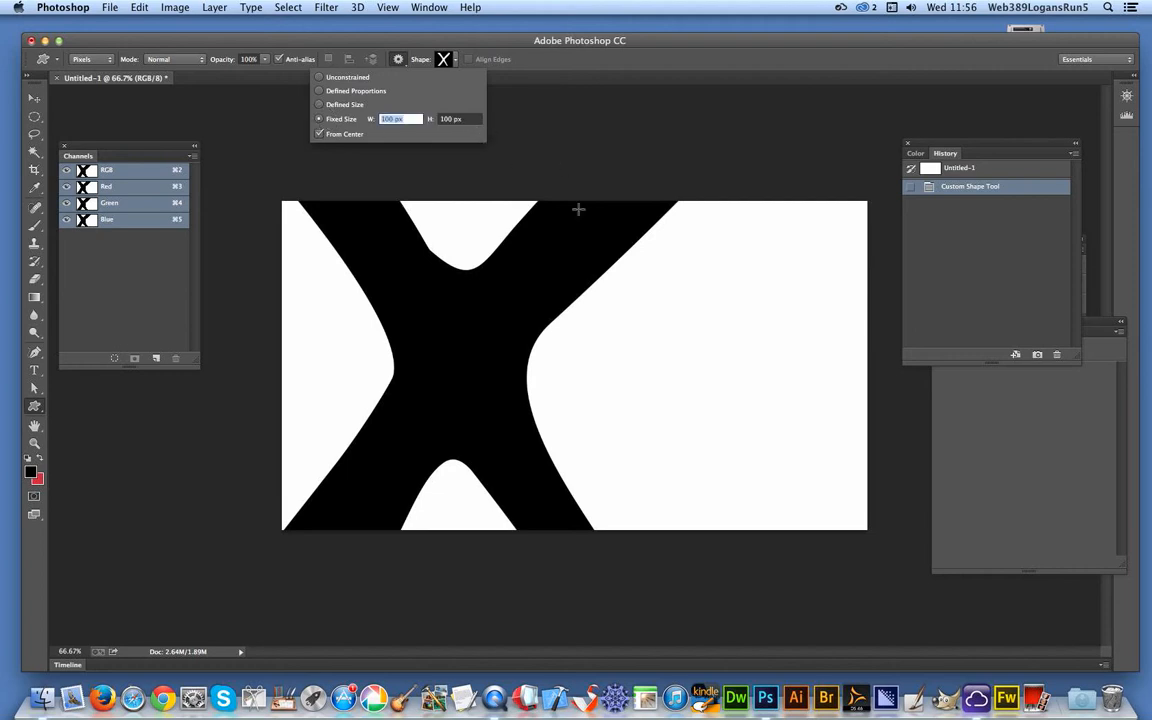
mouse_move(598, 393)
left_mouse_down()
mouse_move(581, 380)
mouse_move(610, 398)
mouse_move(580, 382)
left_mouse_up()
left_click(631, 374)
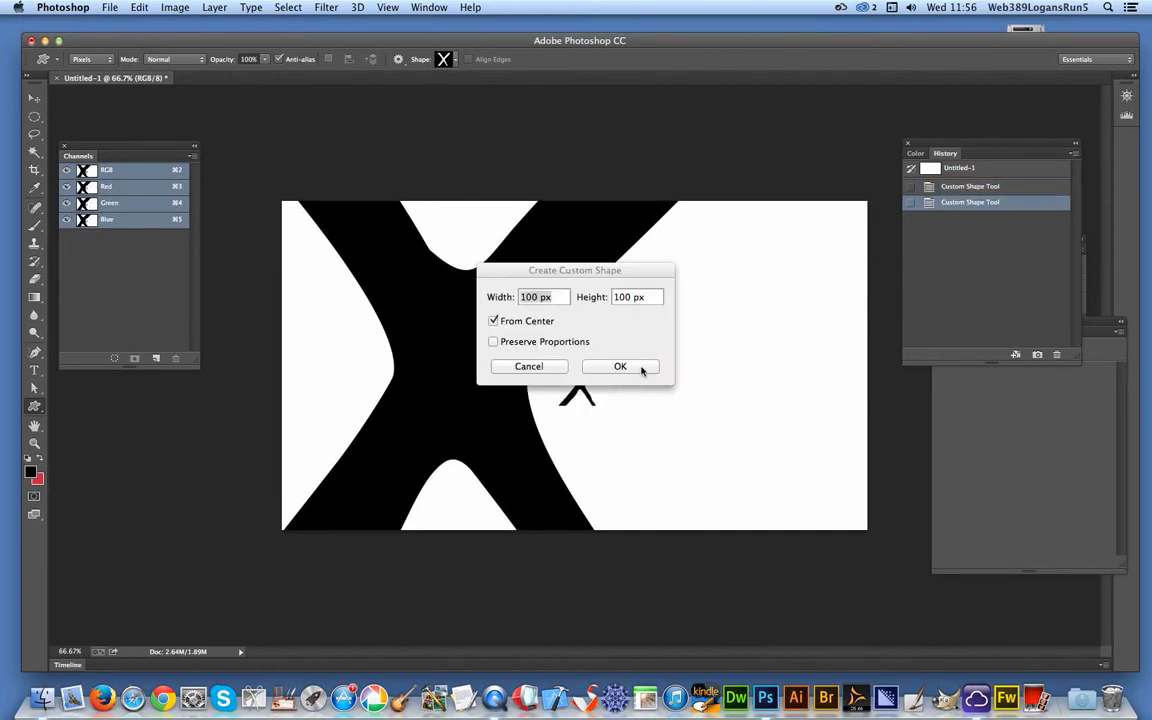
left_click(540, 367)
left_click_drag(659, 352, 621, 344)
left_click_drag(658, 416, 610, 392)
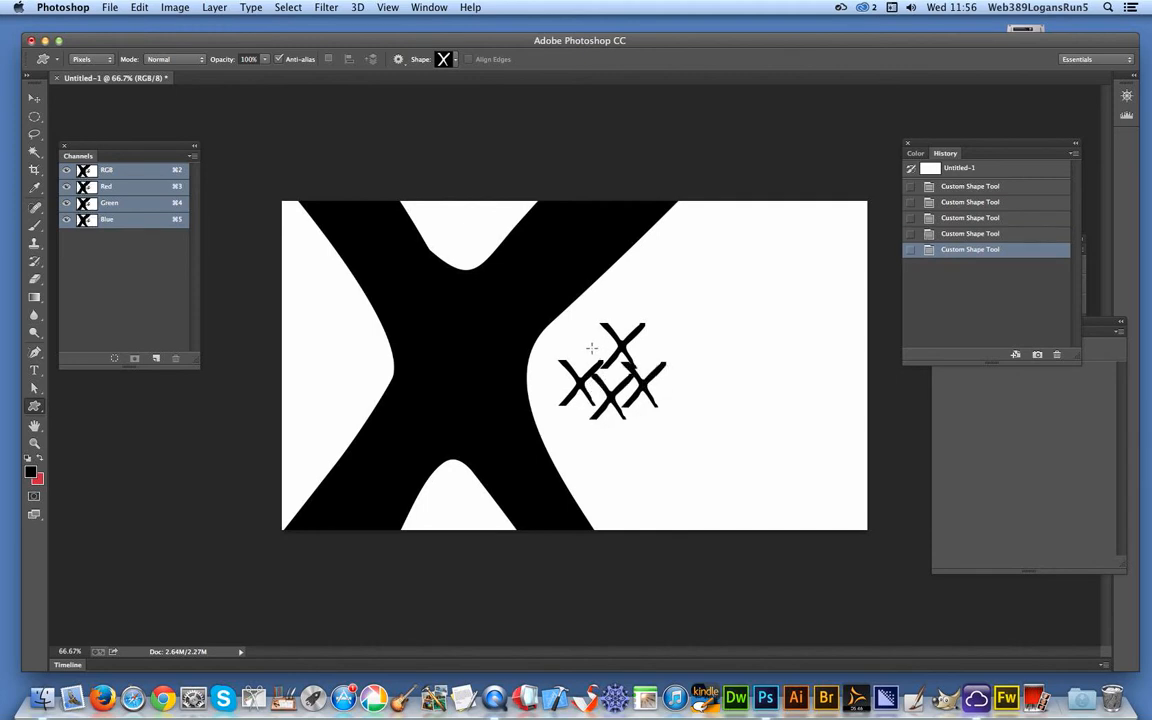
left_click_drag(591, 334, 662, 345)
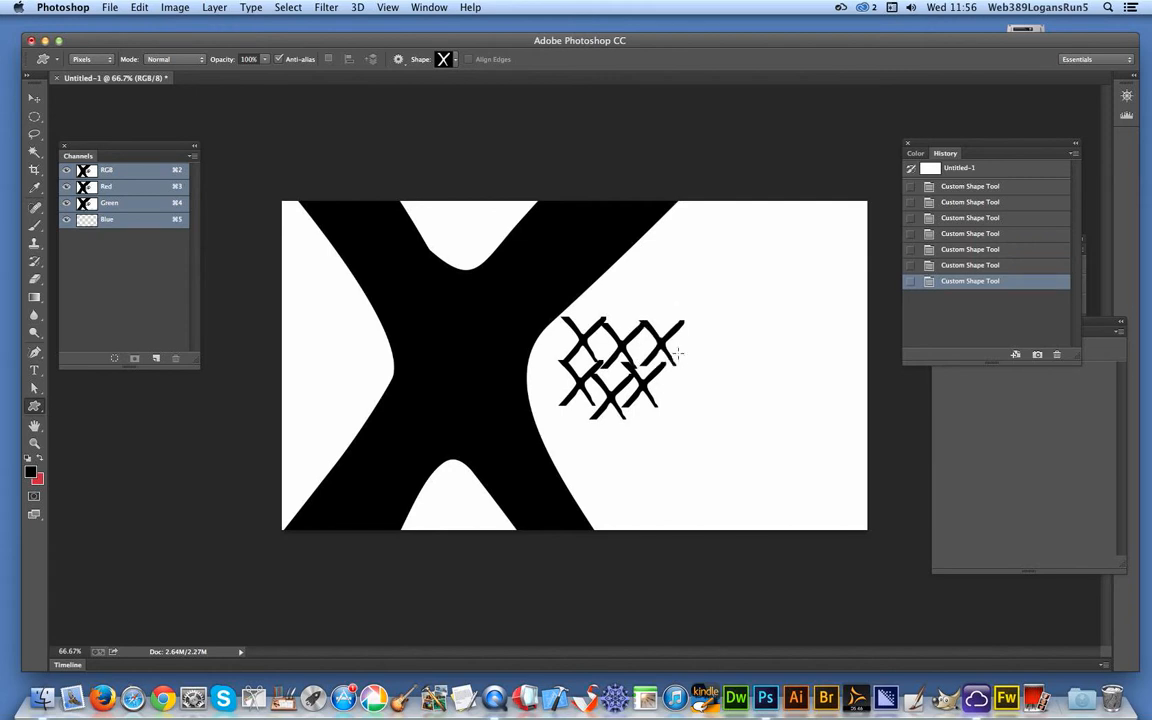
mouse_move(673, 397)
left_mouse_down()
mouse_move(666, 386)
mouse_move(674, 398)
left_mouse_up()
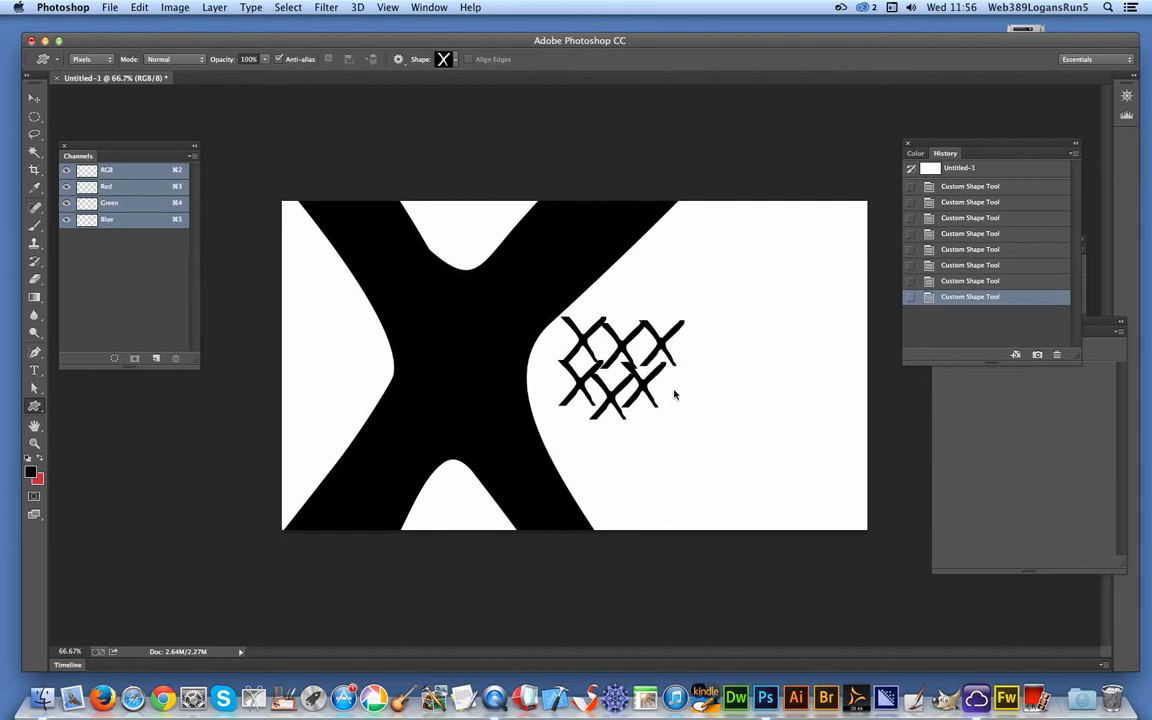
left_click_drag(633, 437, 598, 402)
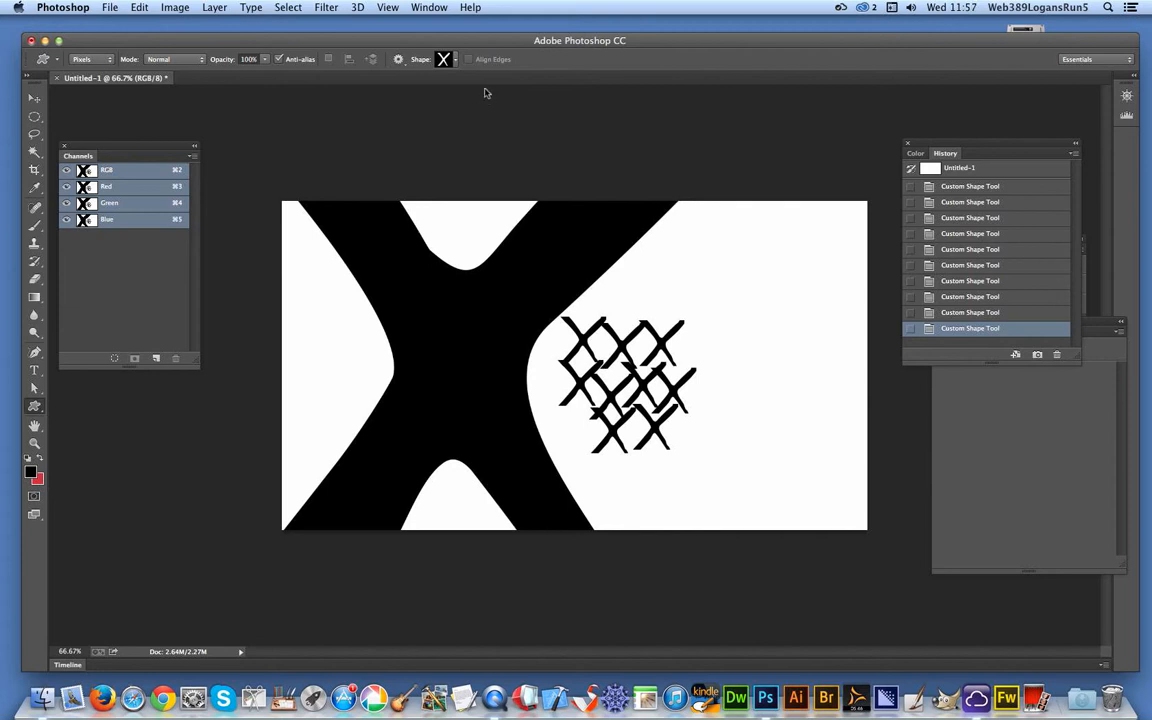
Make the shape geometry unconstrained with From Center turned off, and draw two X shapes, one large and one smaller, beside the cluster
left_click(457, 63)
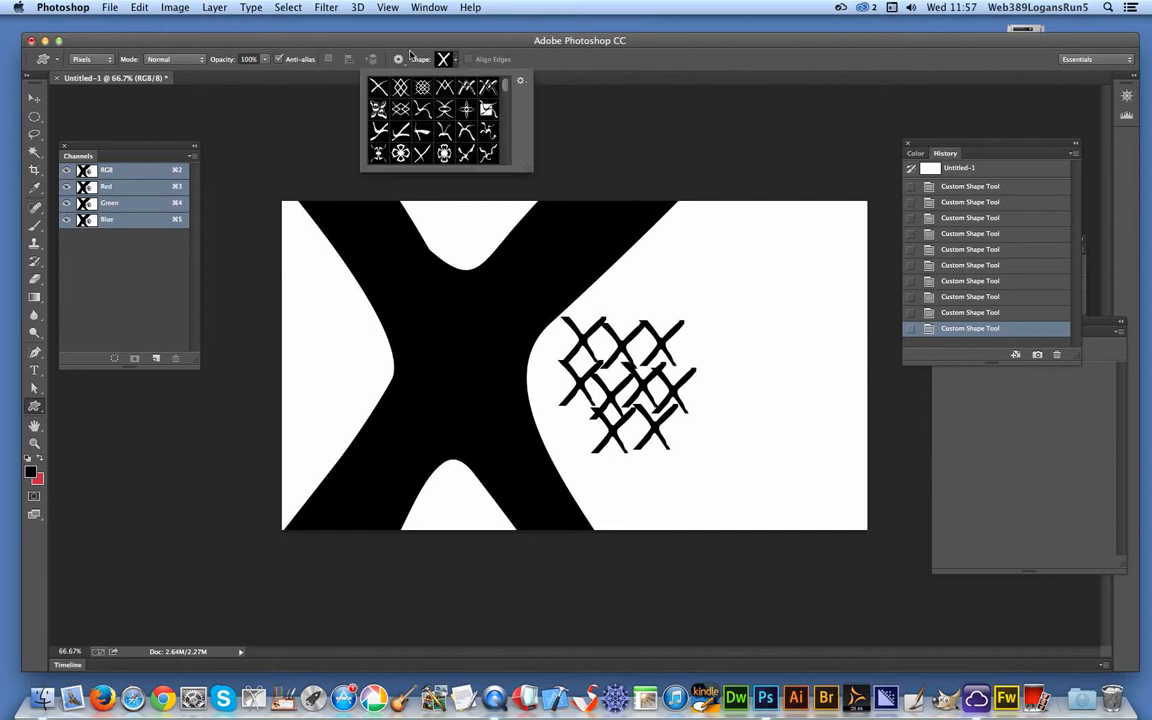
left_click(402, 63)
left_click(398, 60)
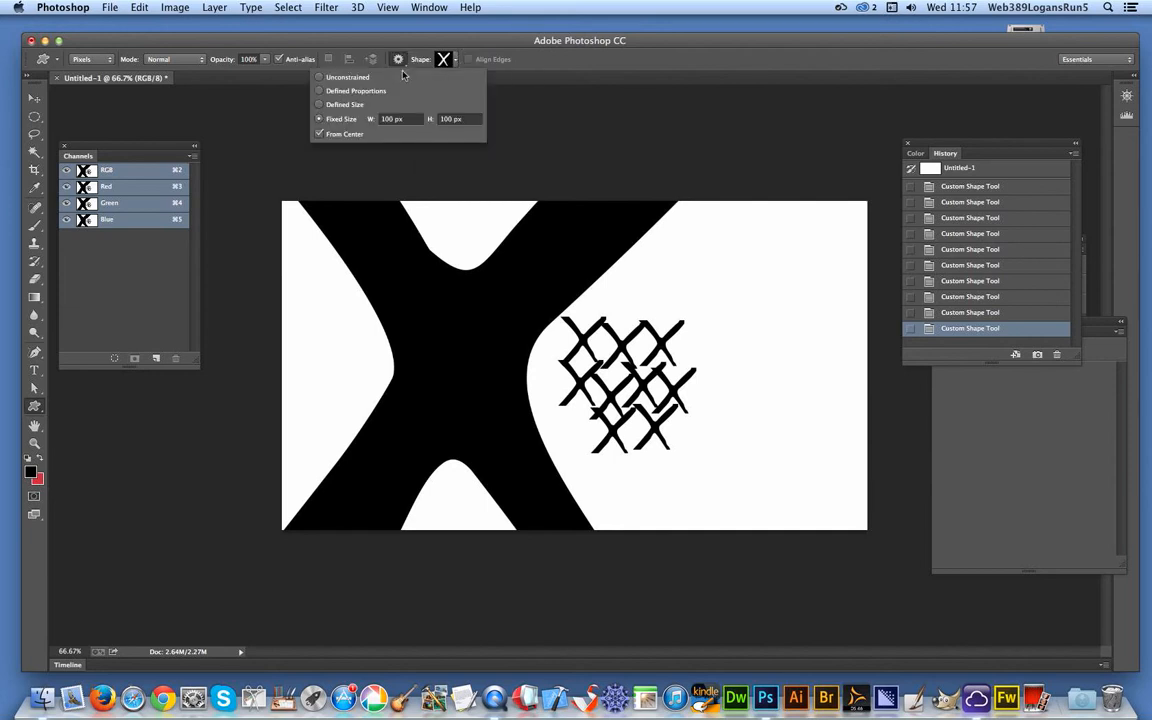
left_click(319, 78)
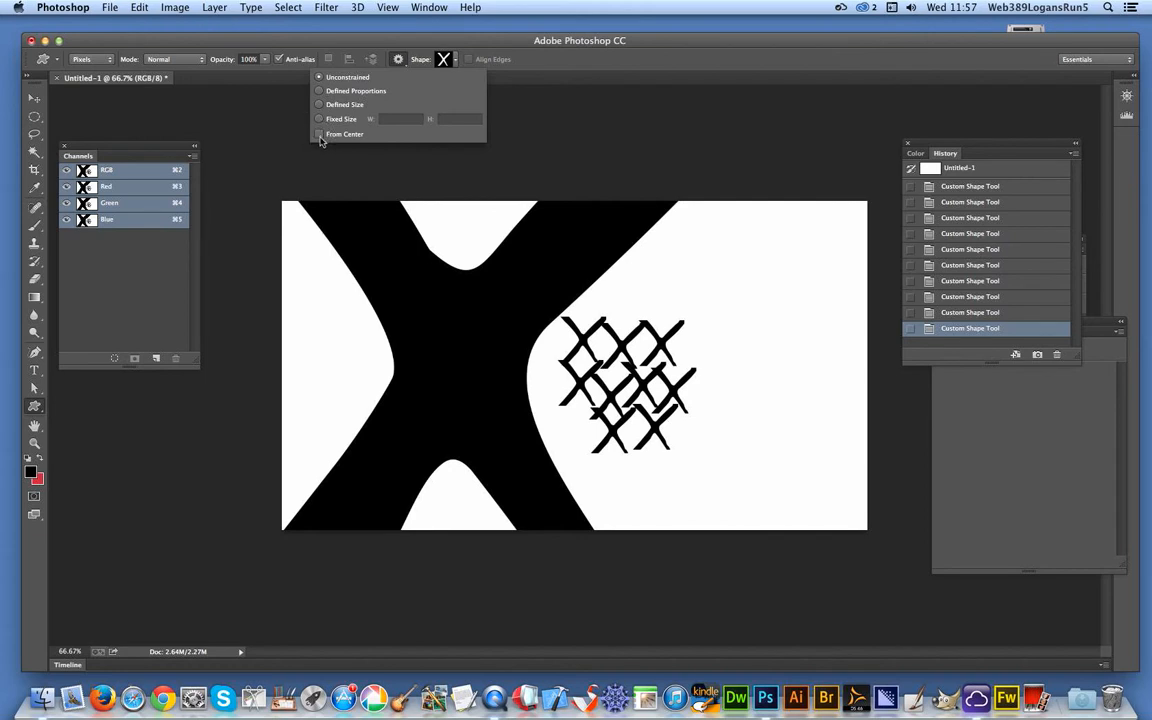
left_click_drag(740, 298, 886, 410)
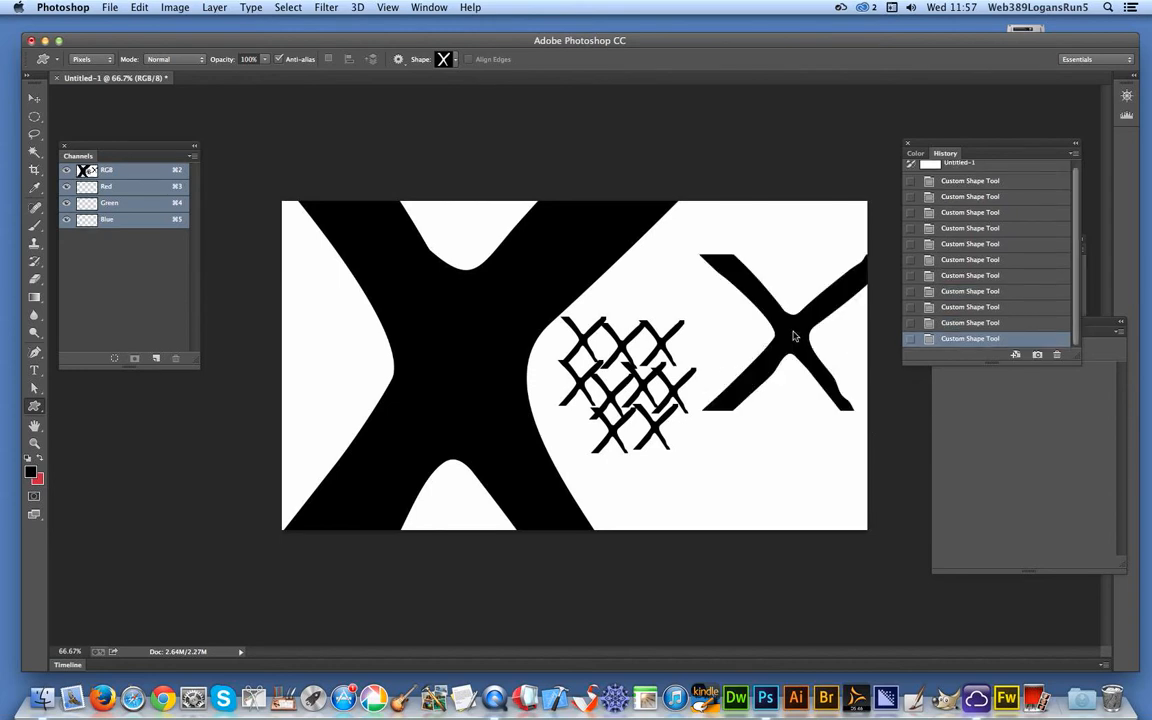
left_click(398, 59)
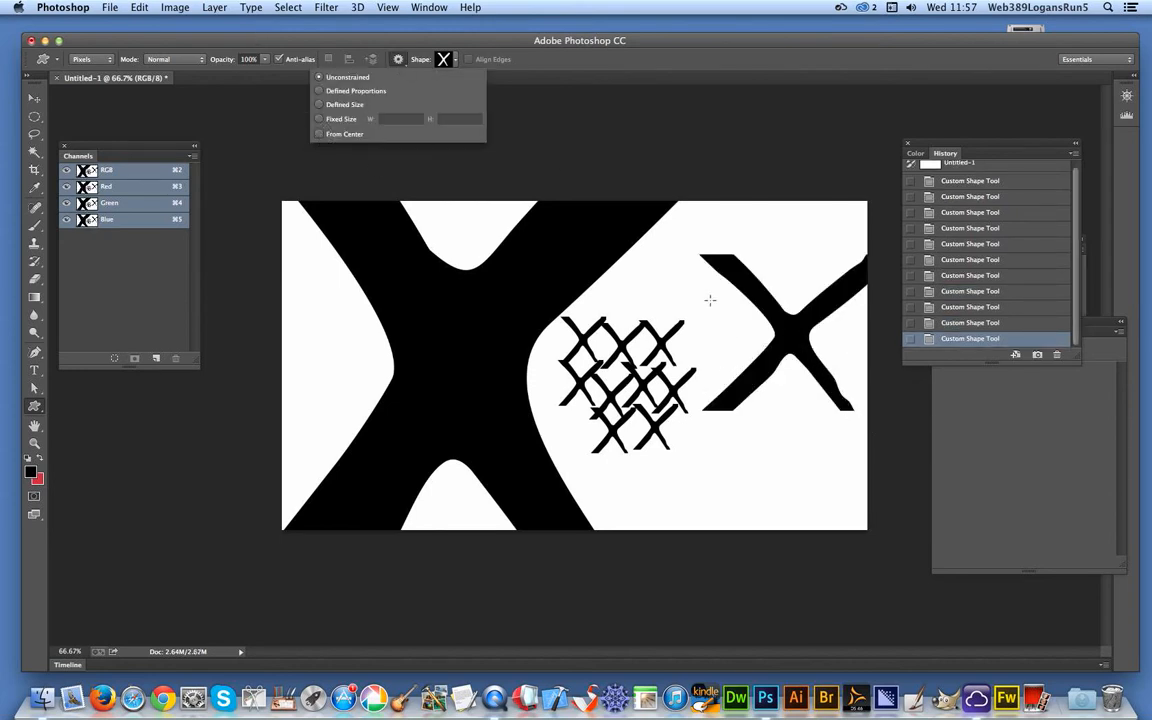
left_click_drag(681, 288, 733, 336)
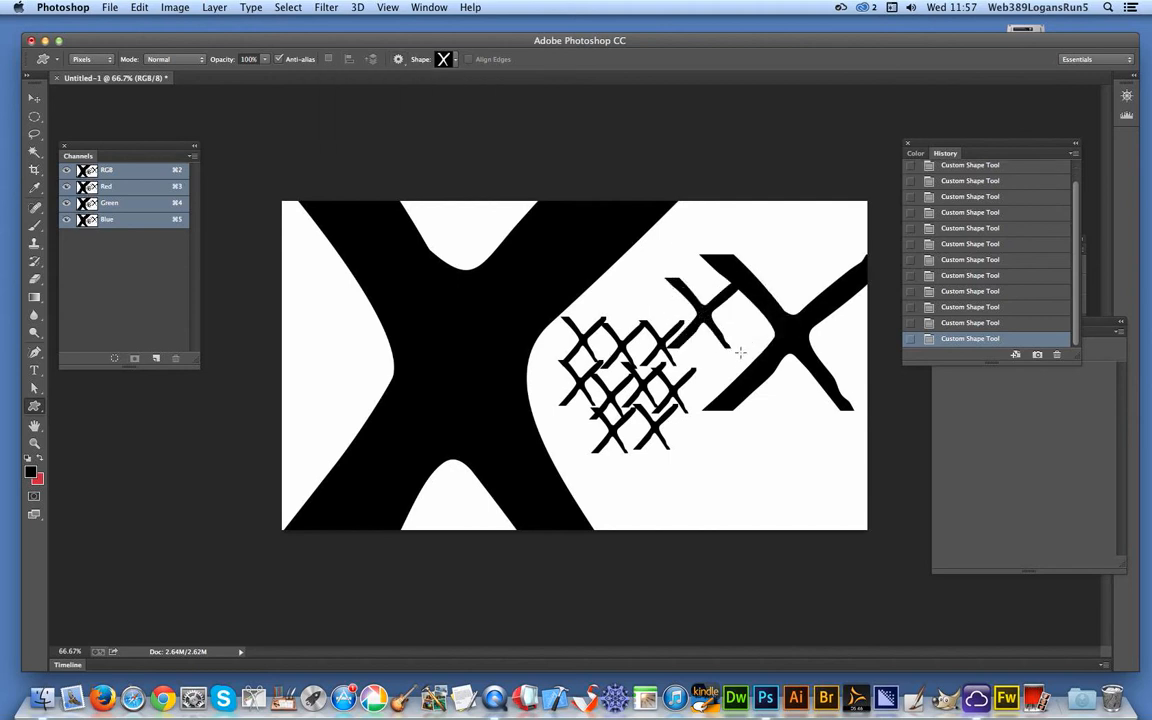